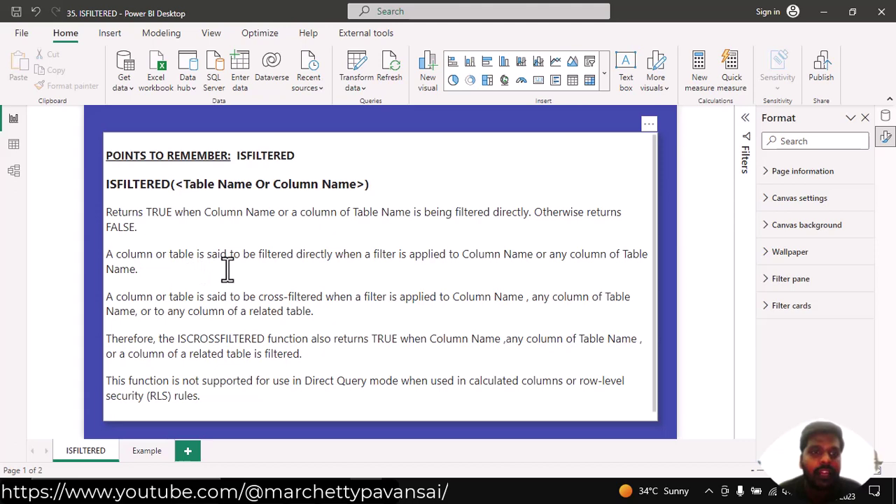
Highlight part of the second paragraph in the ISFILTERED notes, then deselect the notes text box.
left_click_drag(263, 255, 526, 256)
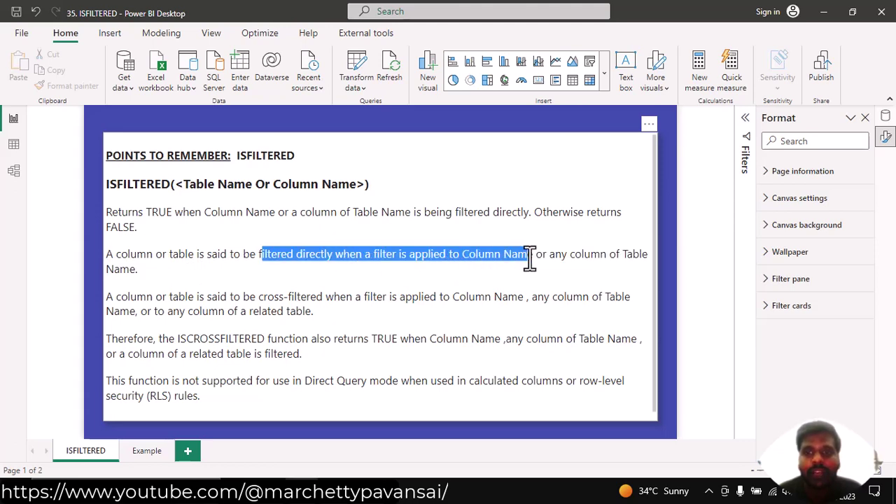
left_click(264, 324)
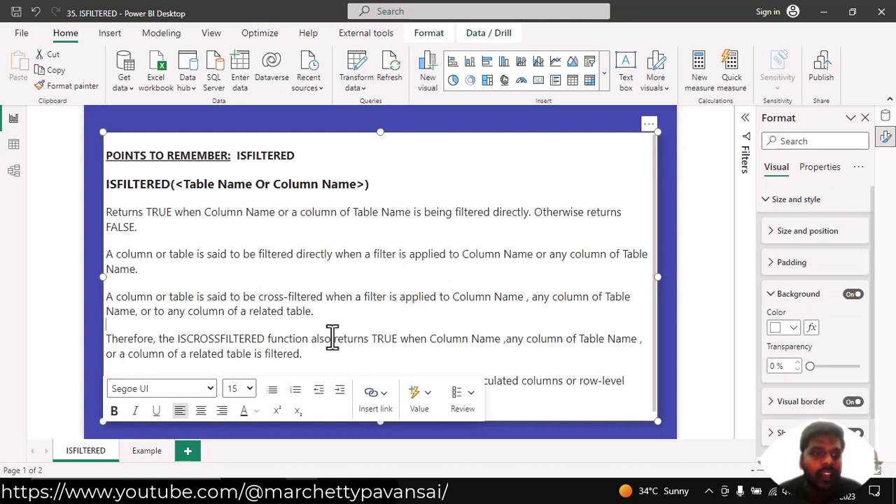
left_click(551, 433)
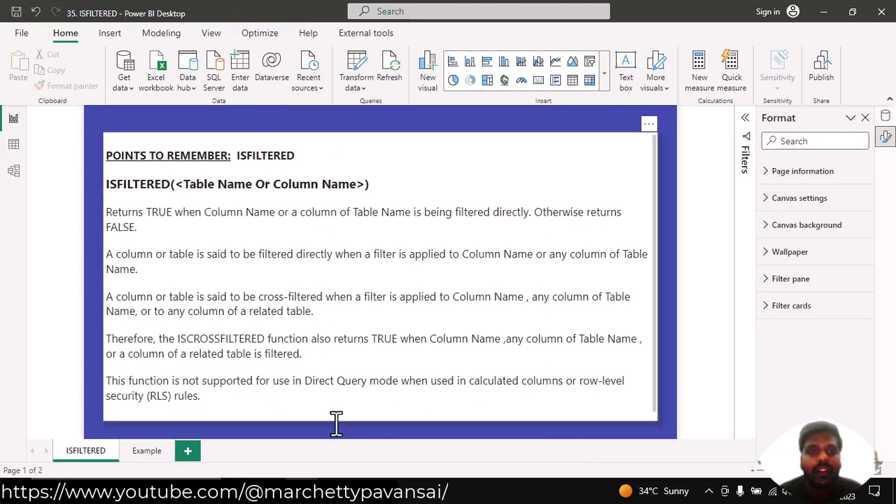
Switch to the Example page and select MeasureTable in the Data pane.
left_click(145, 451)
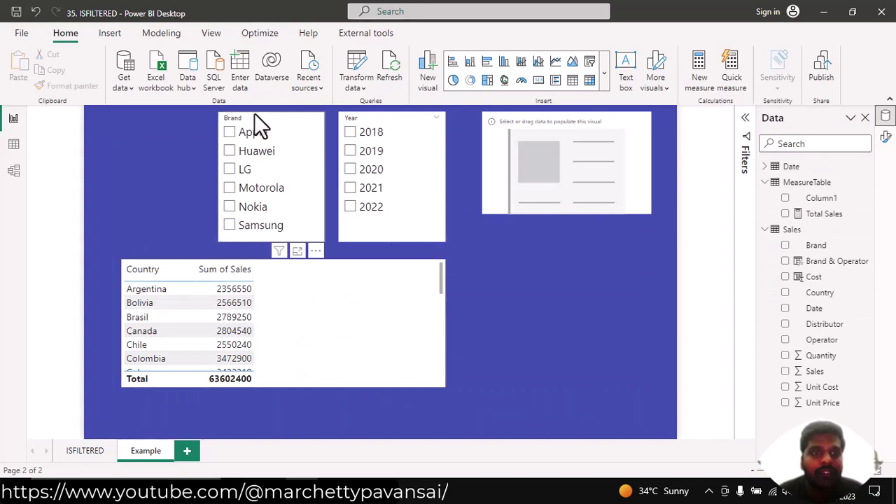
left_click(374, 119)
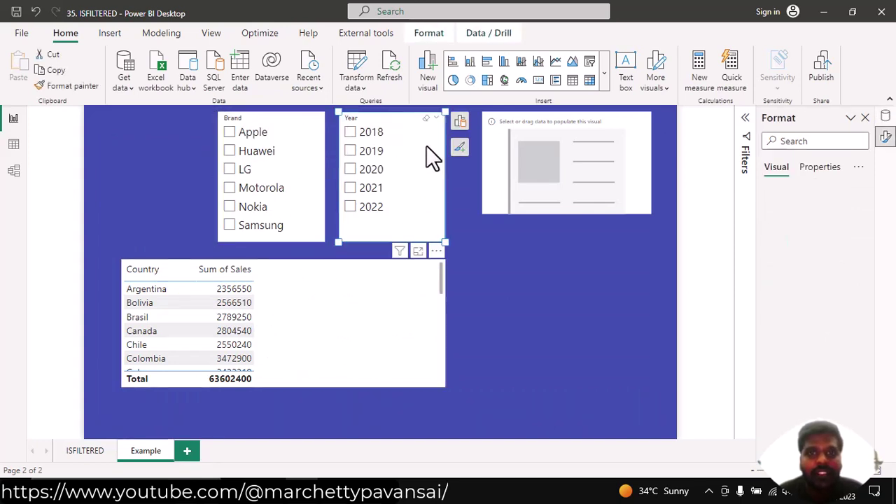
left_click(885, 117)
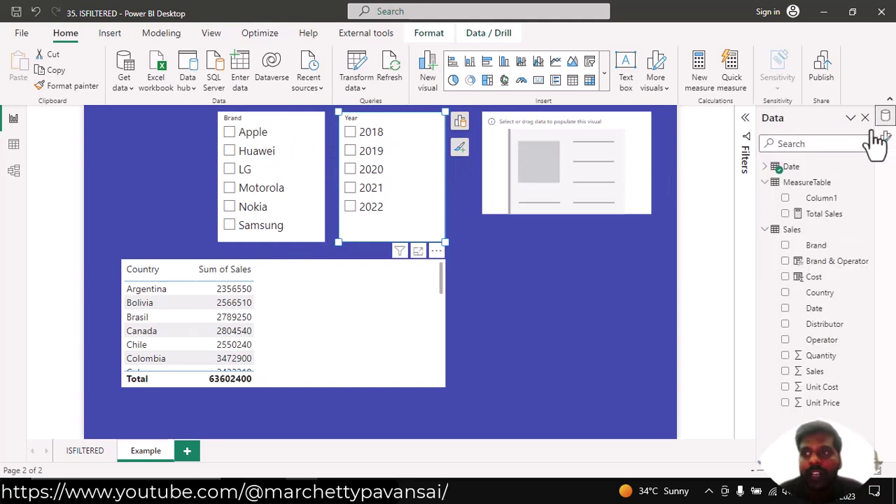
left_click(811, 186)
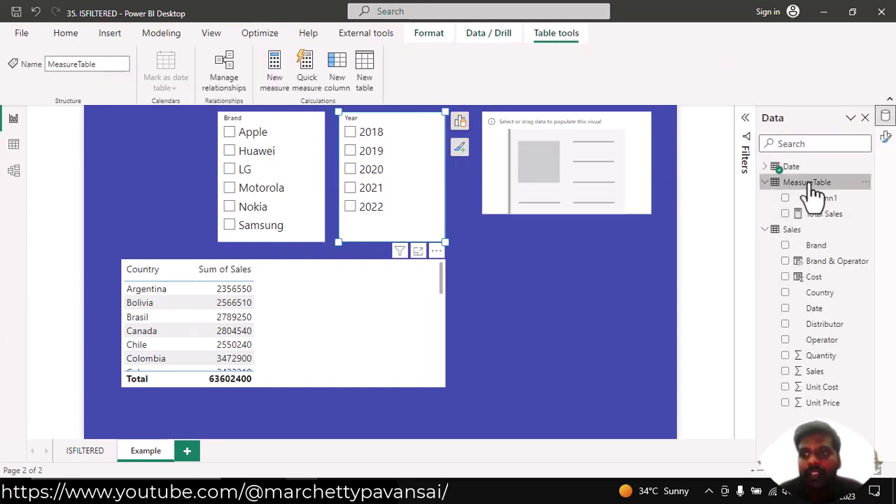
Create the measure Isfiltered measure = ISFILTERED(Sales[Brand]) in MeasureTable.
left_click(865, 182)
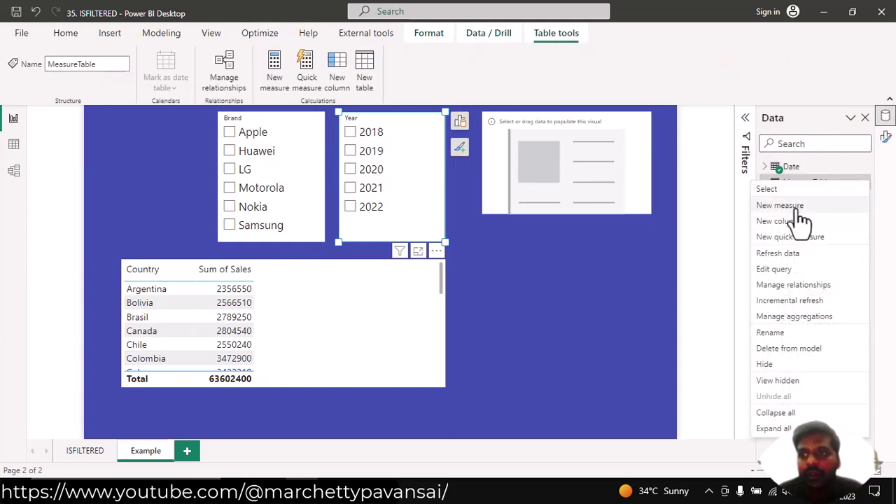
left_click(780, 205)
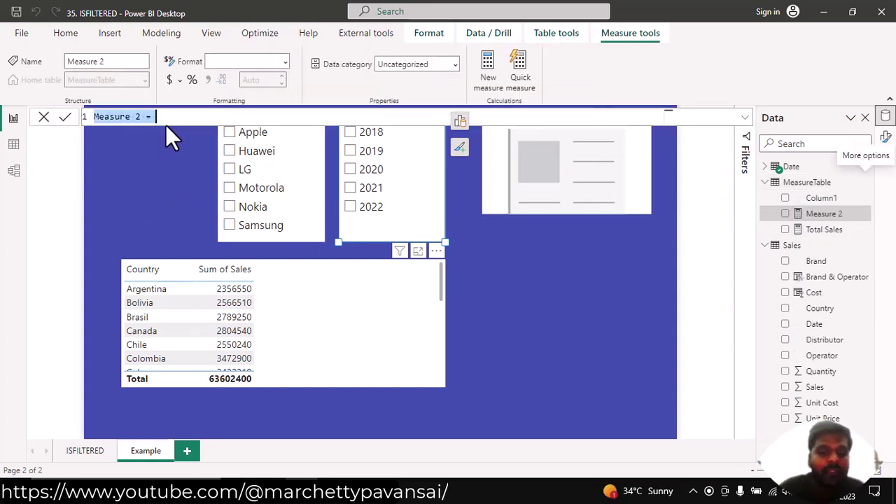
type("Is")
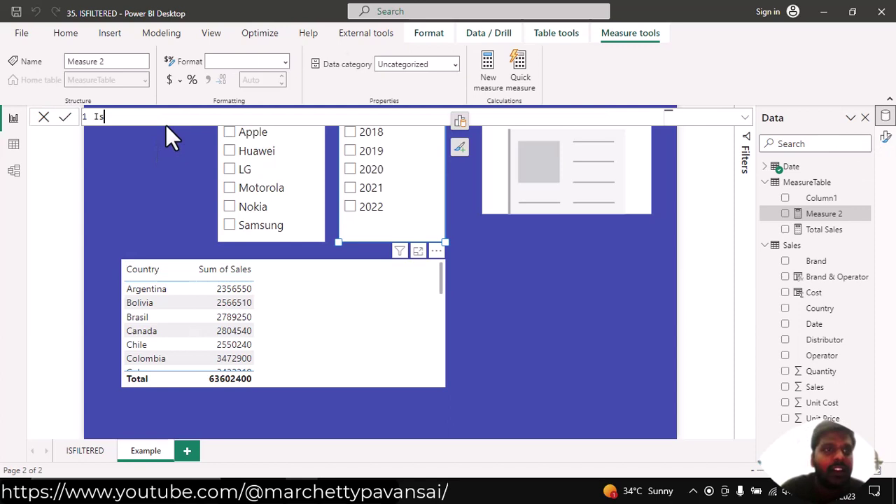
type("filtered measu")
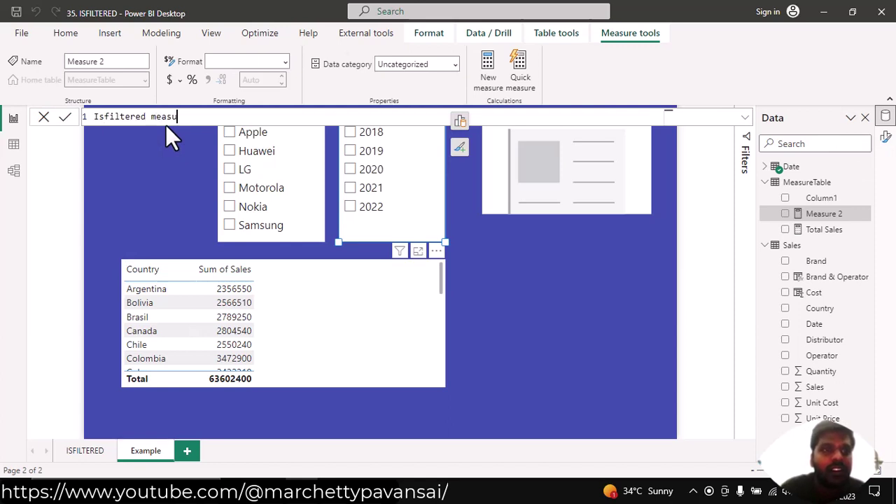
type("re = isfil")
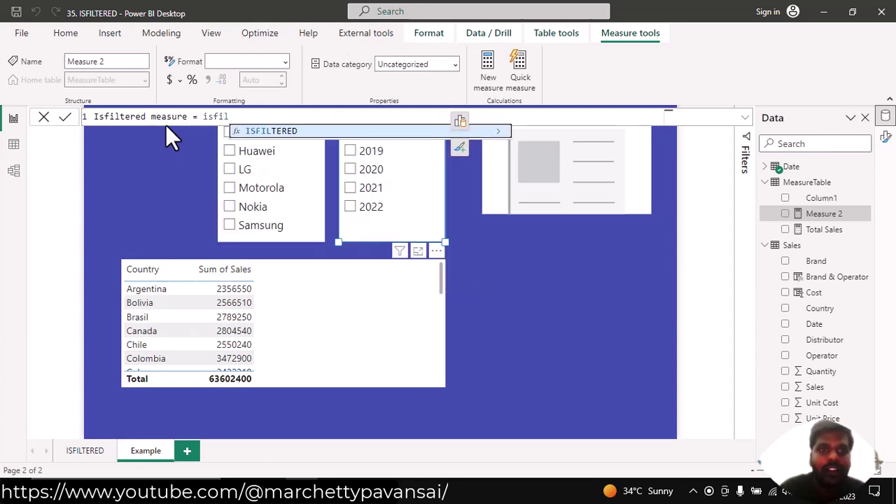
key("Tab")
type("Sales[Brand]")
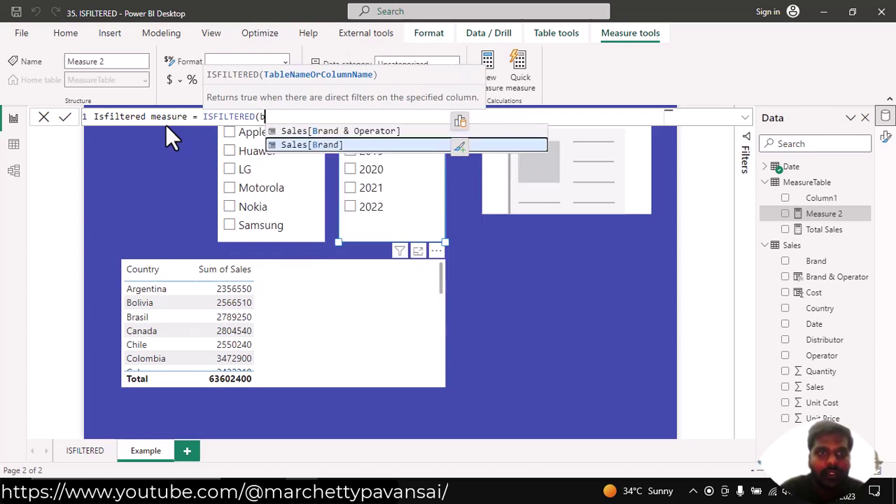
type(")")
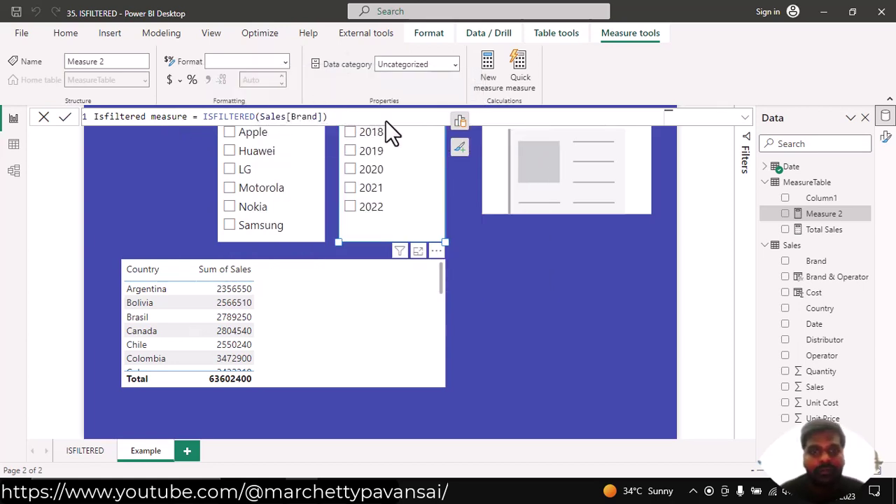
left_click(451, 183)
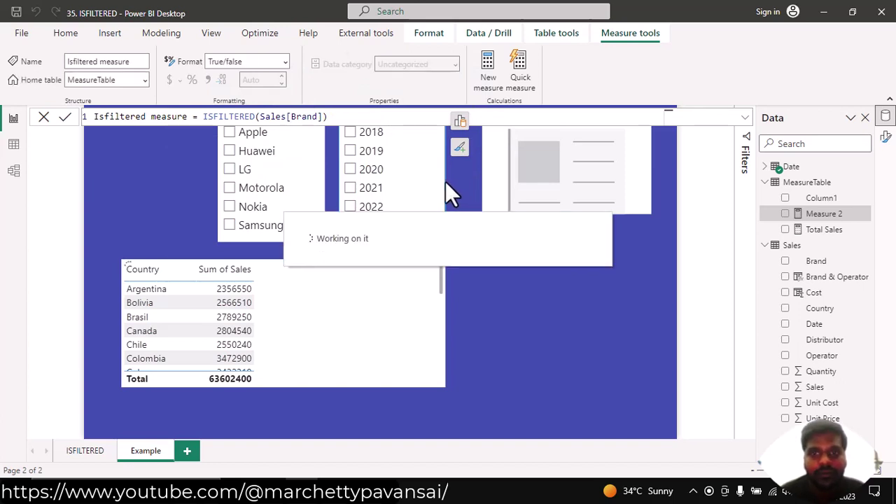
Put Isfiltered measure into the empty card and move the card slightly higher.
left_click(596, 149)
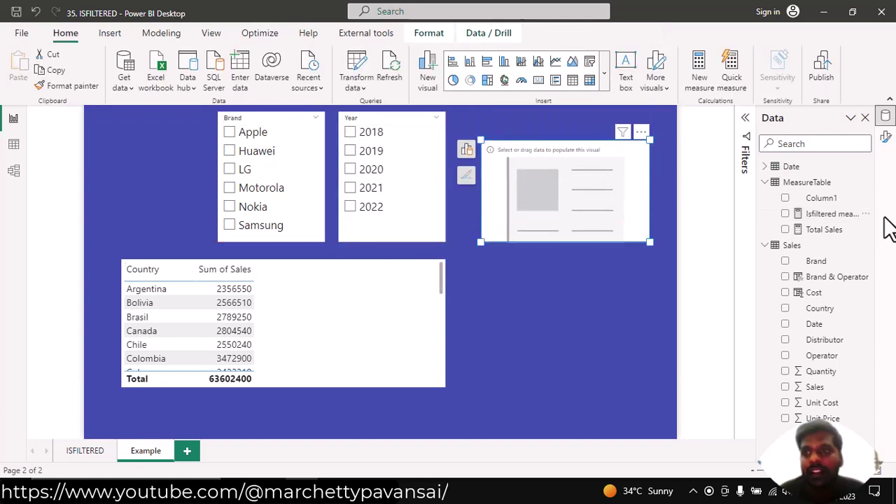
left_click(785, 214)
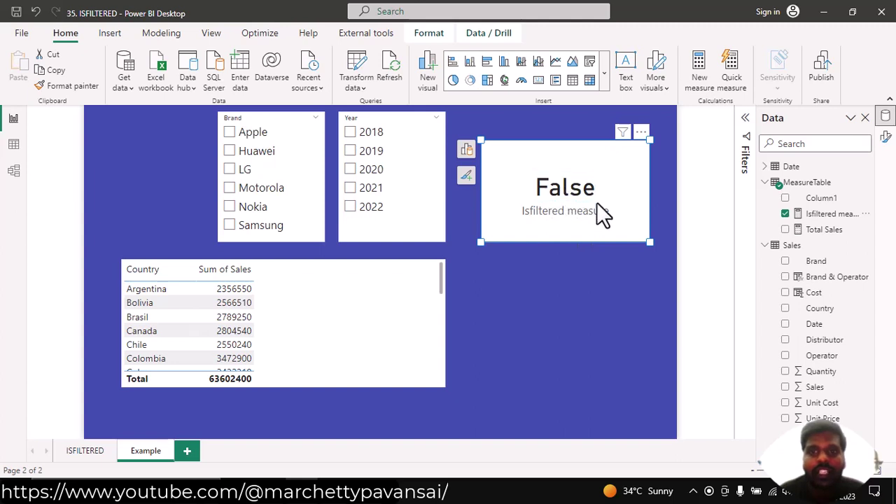
left_click_drag(601, 169, 607, 147)
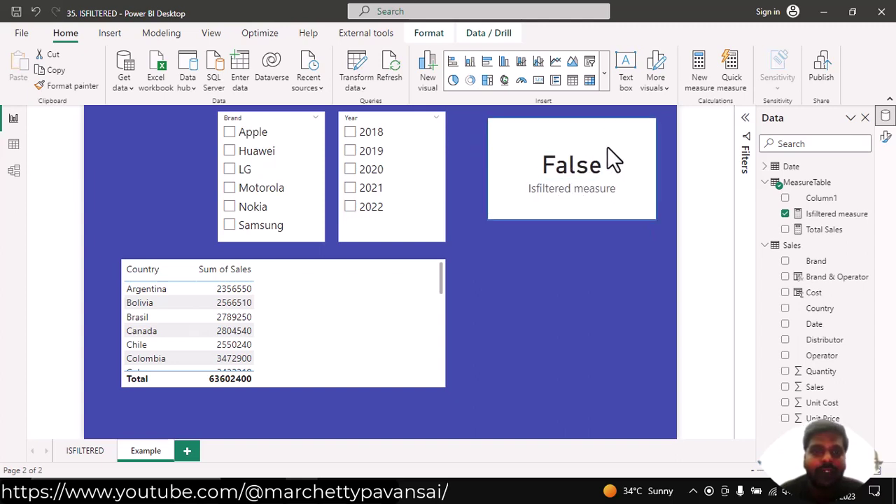
Test the card by toggling Apple in the Brand slicer and 2018 in the Year slicer.
left_click(230, 132)
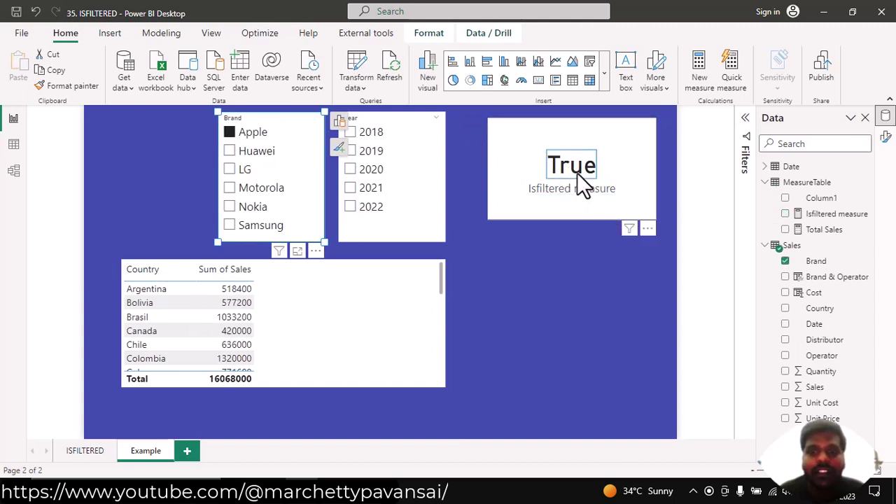
left_click(231, 133)
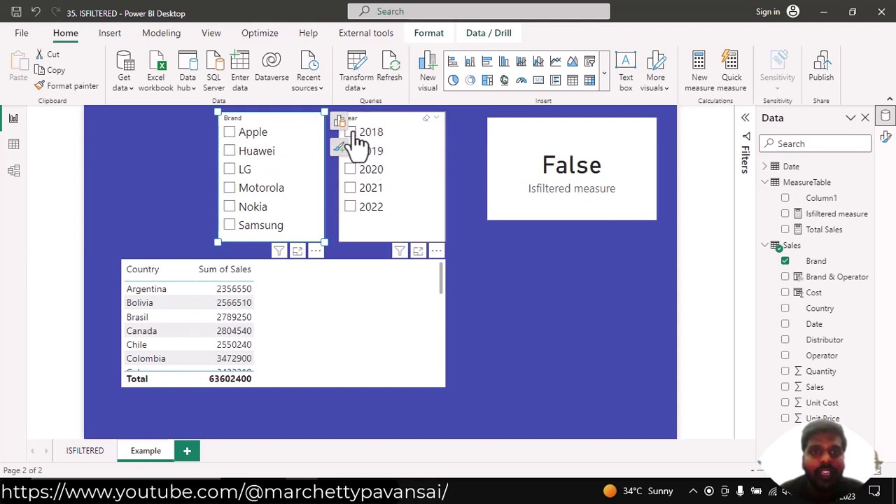
left_click(352, 133)
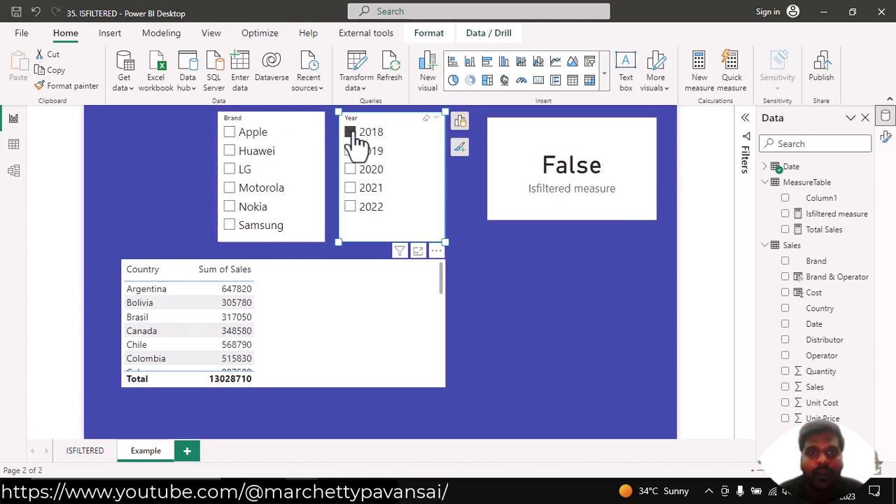
left_click(845, 218)
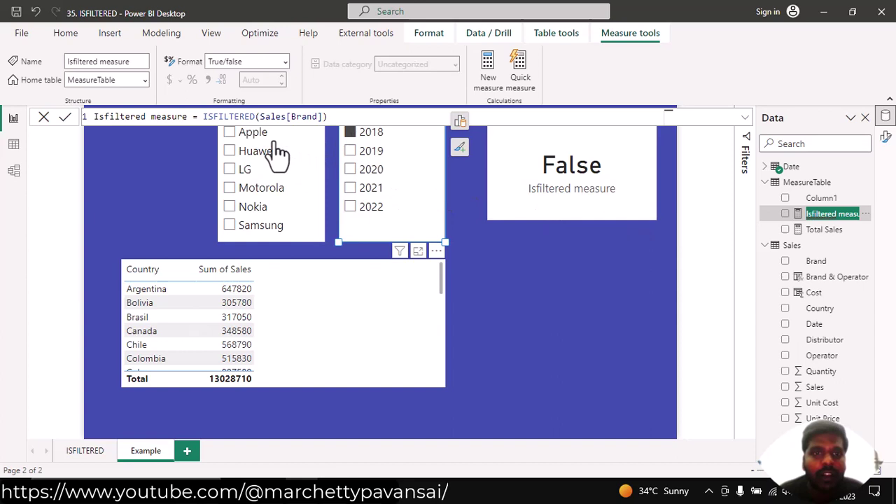
left_click(228, 126)
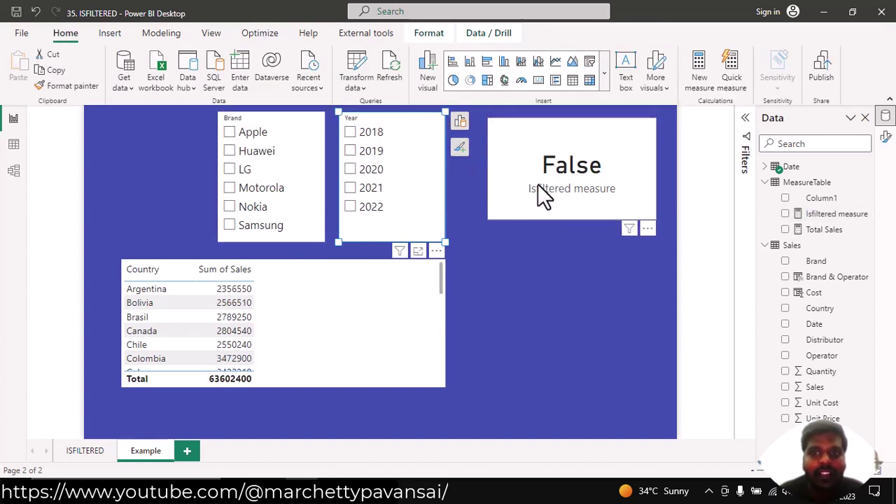
left_click(234, 143)
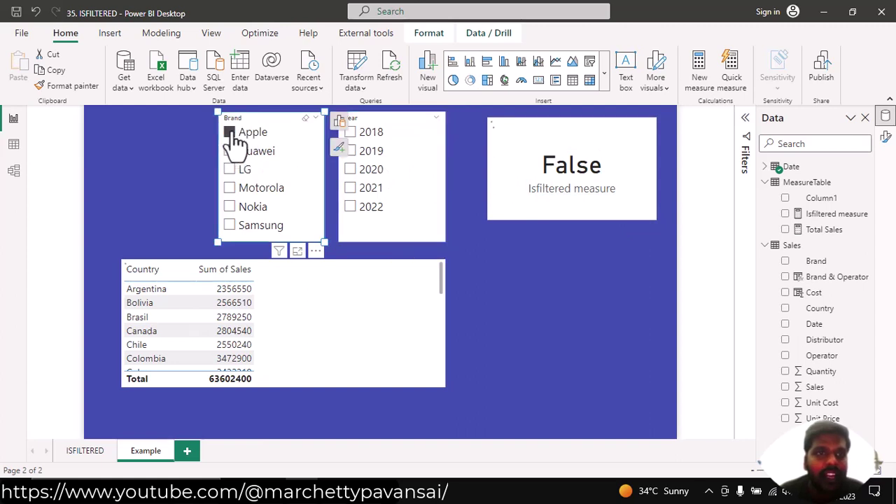
left_click(237, 134)
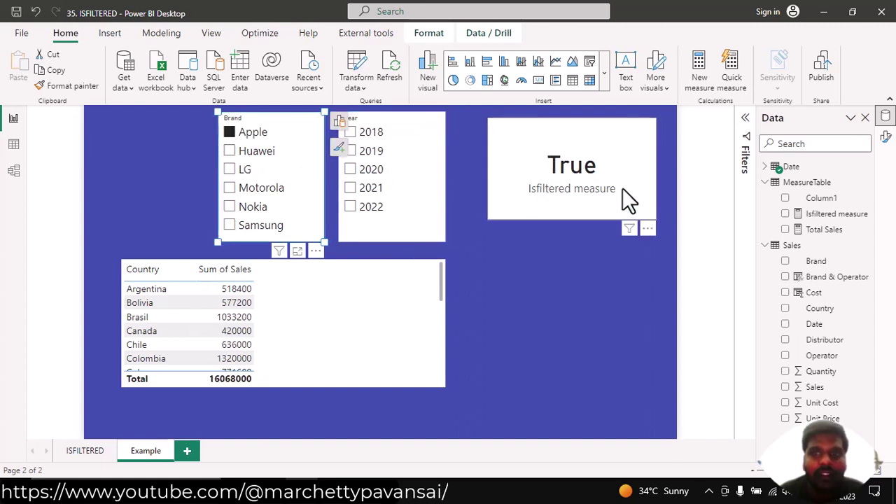
left_click(229, 133)
Add Isfiltered measure to the Country sales table and toggle the Apple brand filter to test it.
left_click(331, 303)
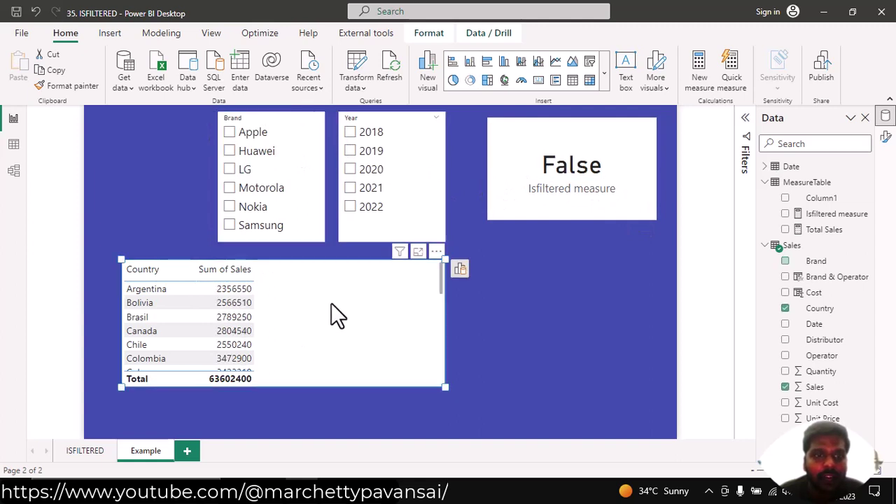
left_click(785, 215)
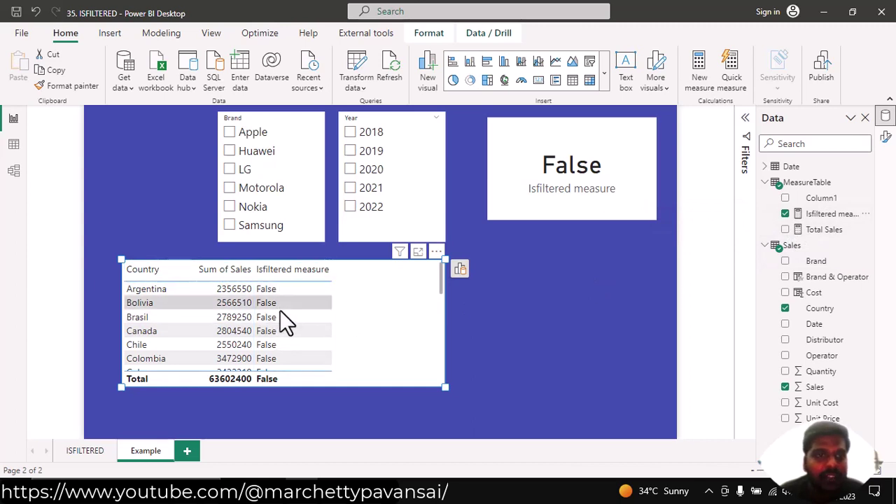
left_click(230, 133)
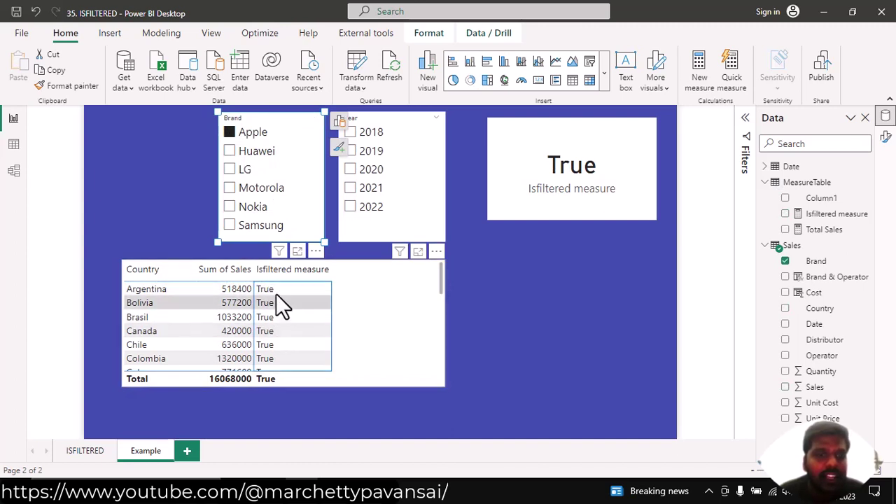
left_click(229, 132)
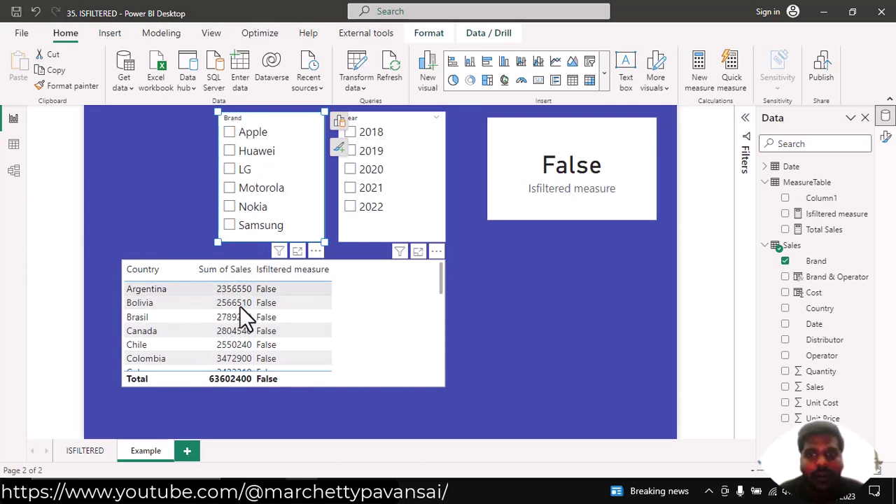
left_click(816, 185)
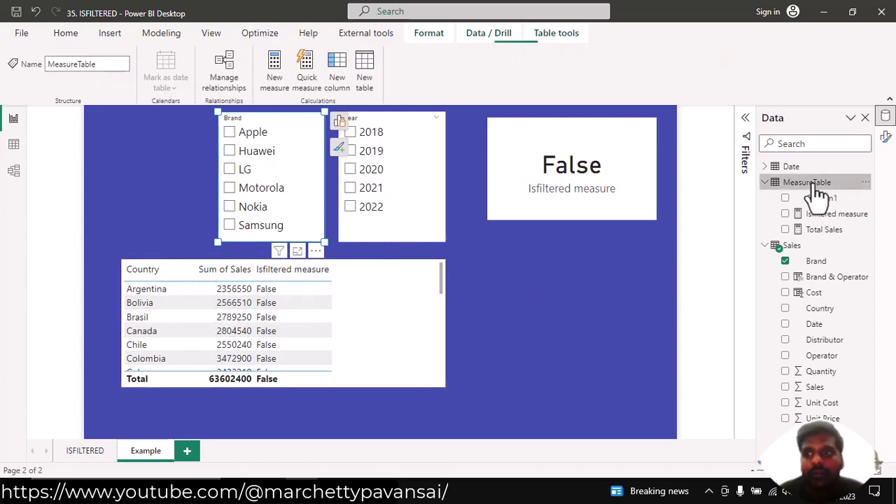
Write the measure totalsales 1 = IF(ISFILTERED(Sales[Brand]),[Total Sales],BLANK()) in MeasureTable.
left_click(865, 183)
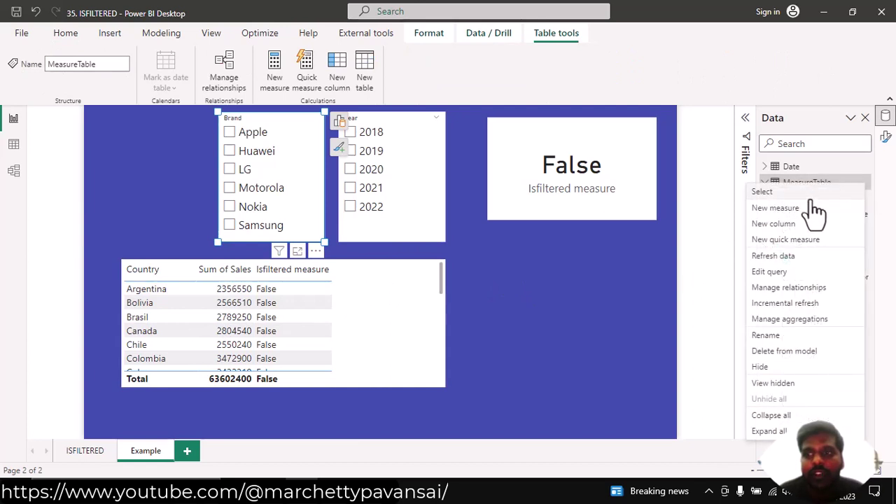
key("Escape")
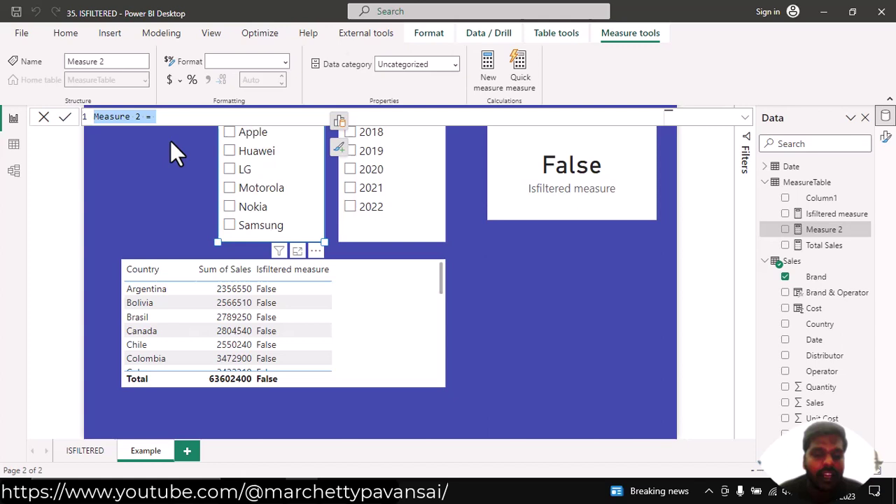
type("totalsales 1")
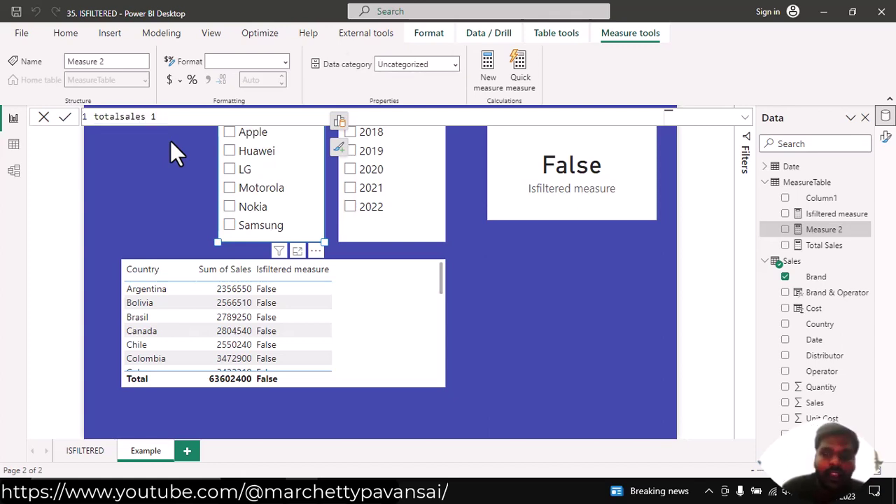
type(" = IF(")
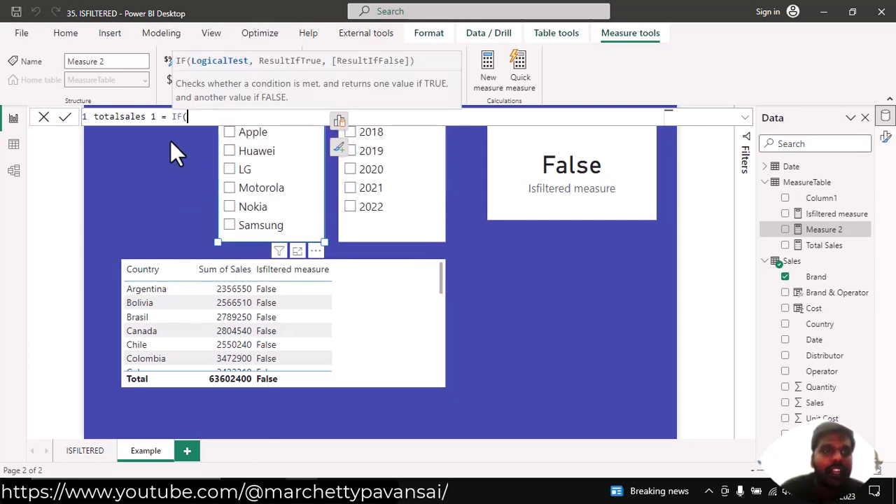
type("isfil")
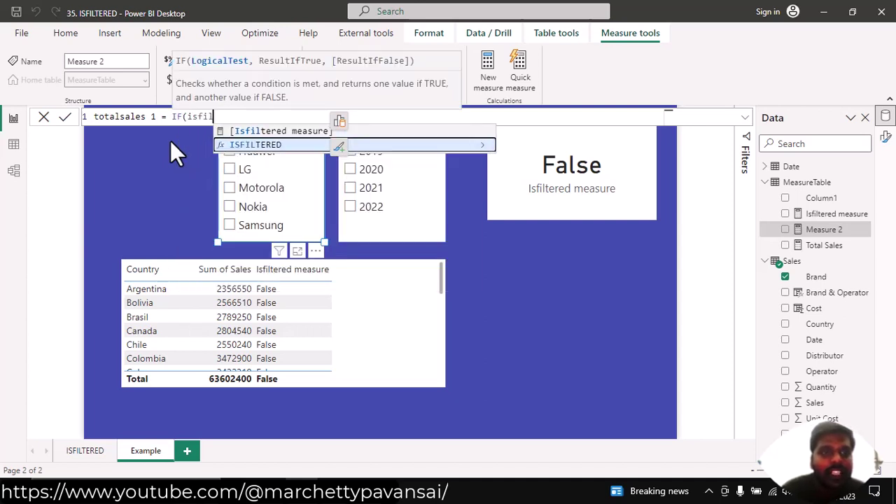
key("Tab")
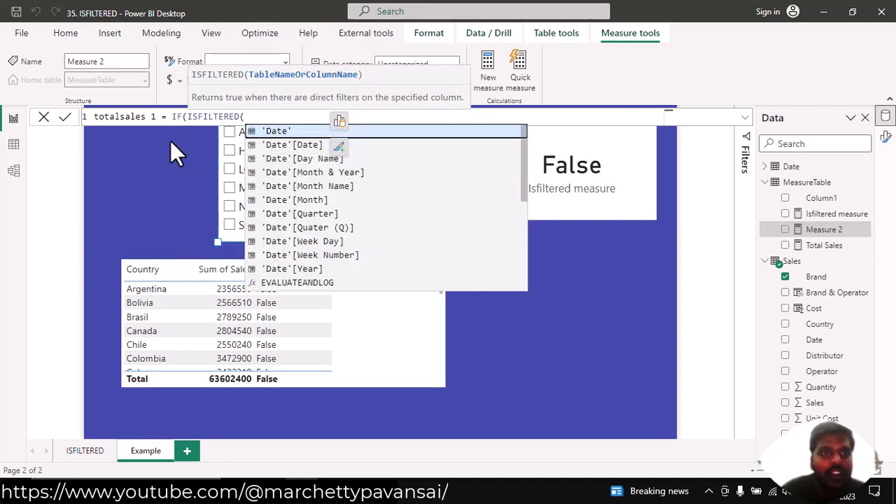
type("brand")
key("Tab")
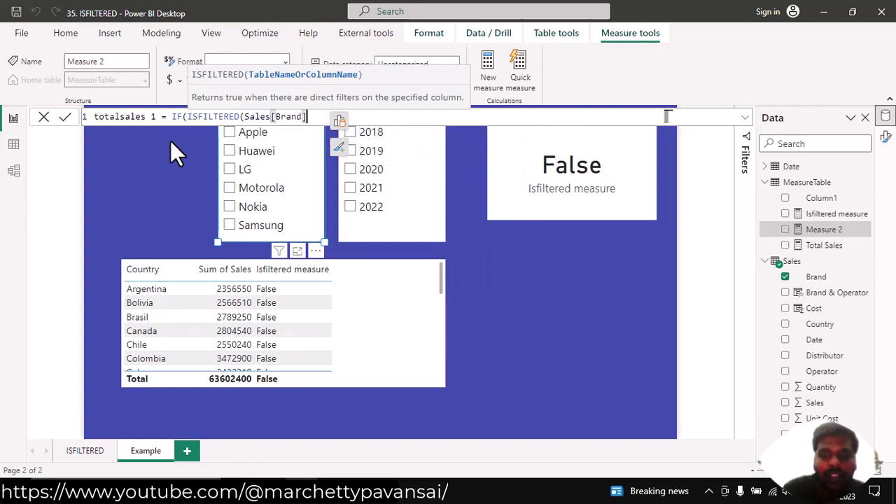
type(")")
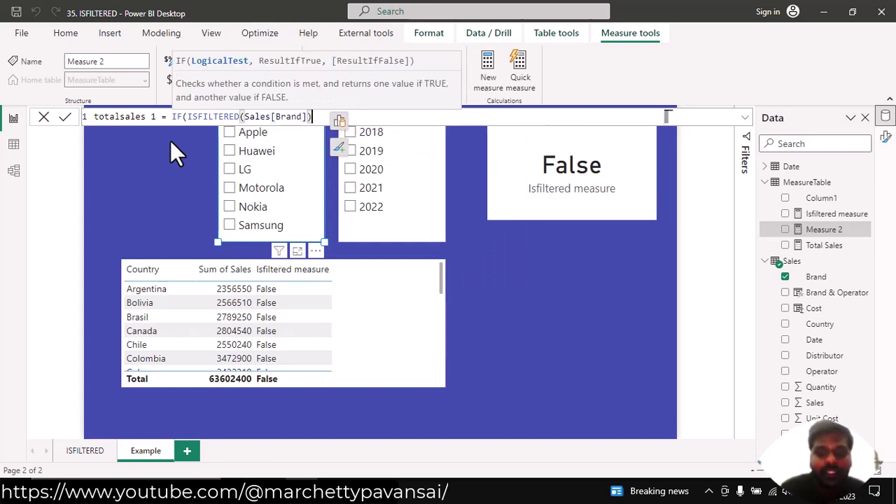
type(",")
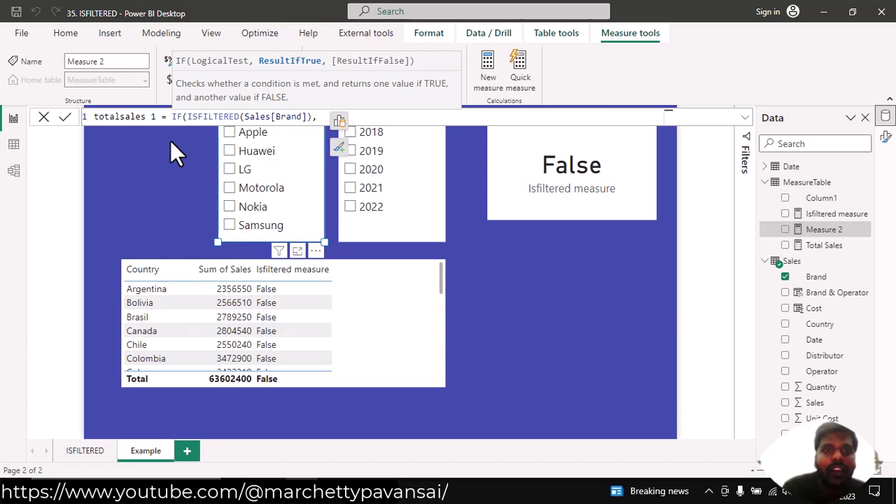
type("tot")
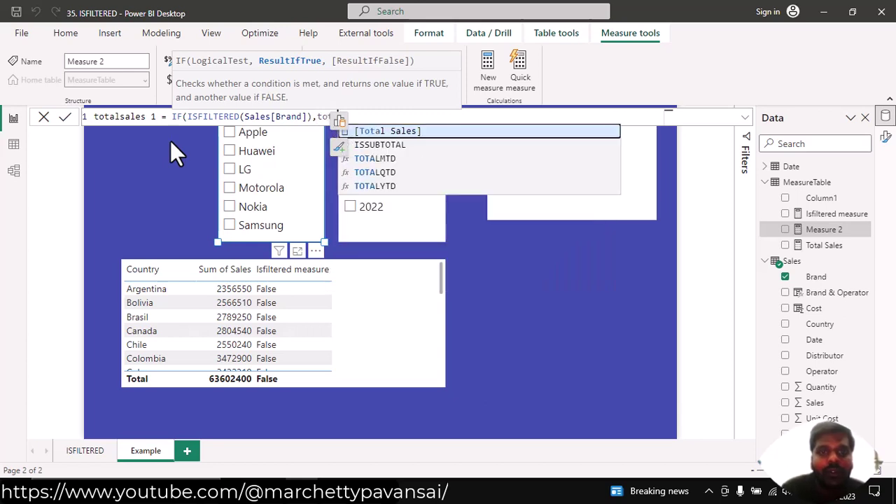
key("Tab")
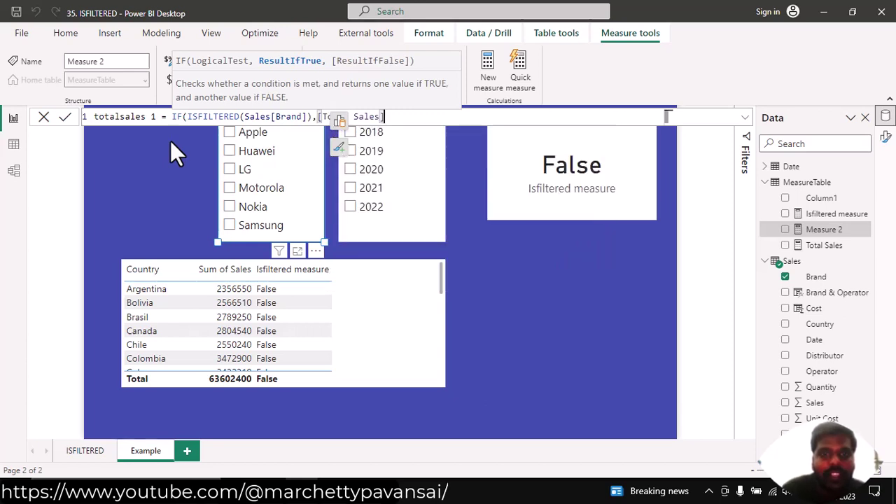
type(",")
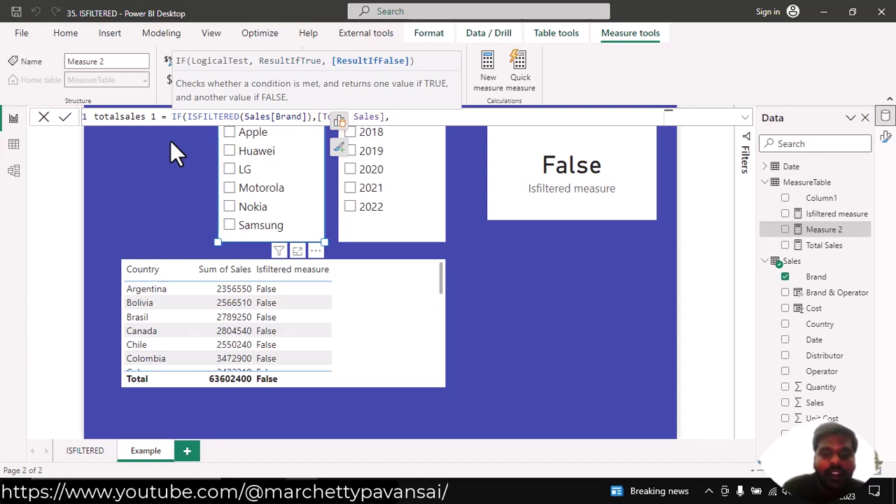
type("blank")
key("Tab")
type(")")
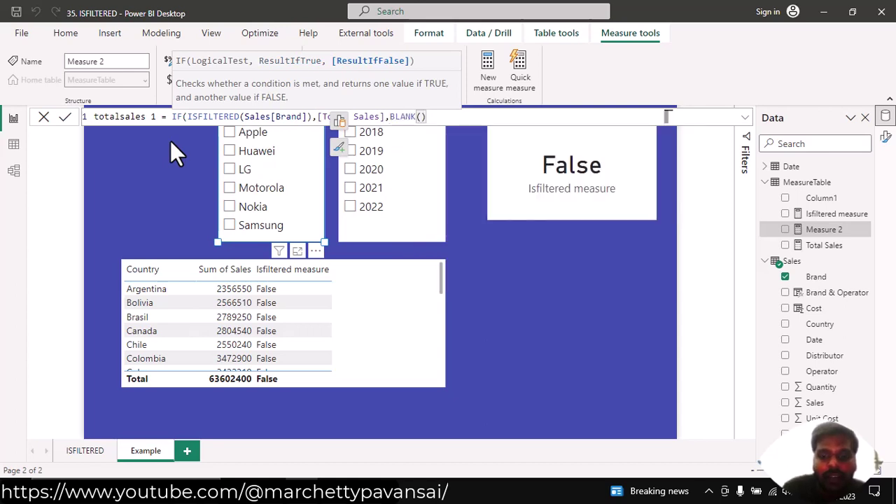
type(")")
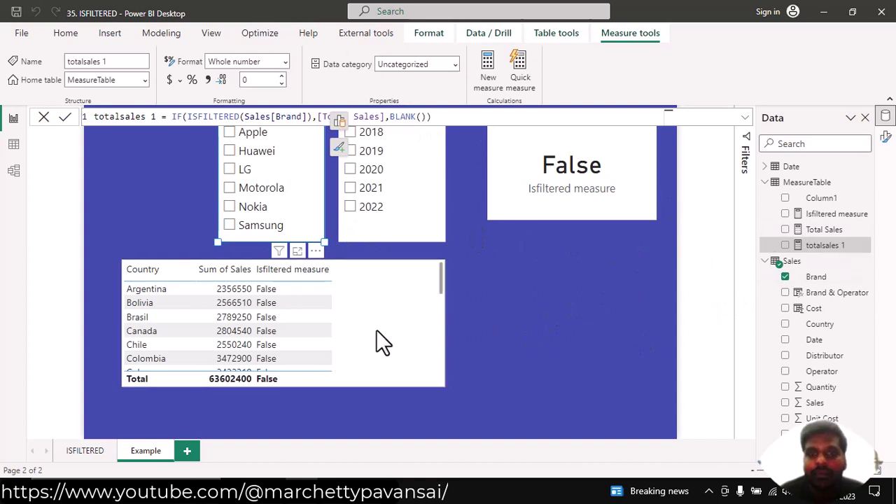
Add totalsales 1 to the Country table and test it with Apple, Huawei and LG brand filters.
left_click(386, 302)
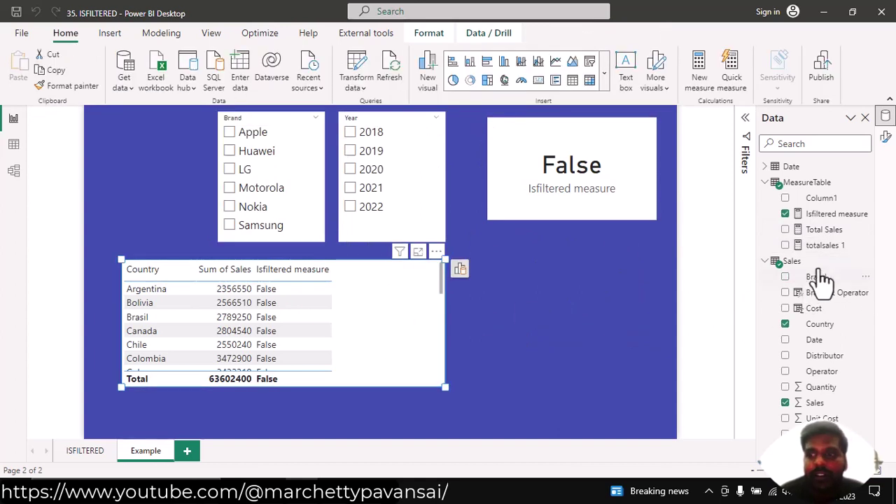
left_click(785, 245)
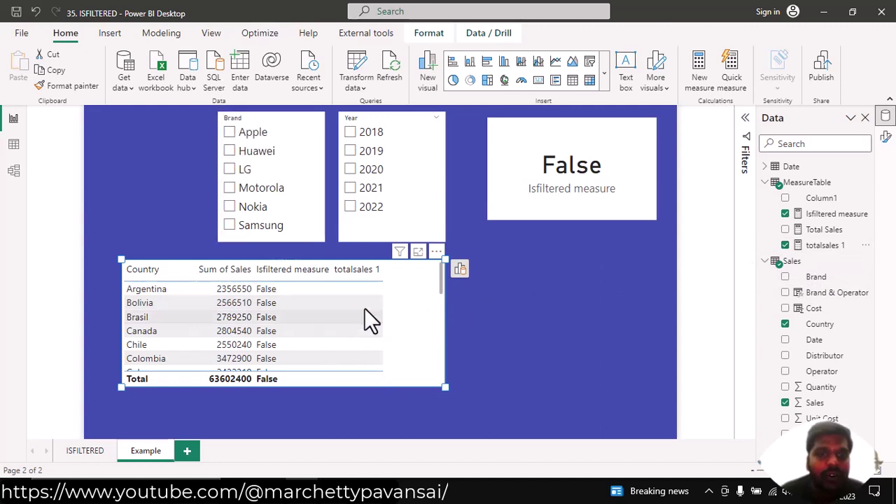
left_click(229, 135)
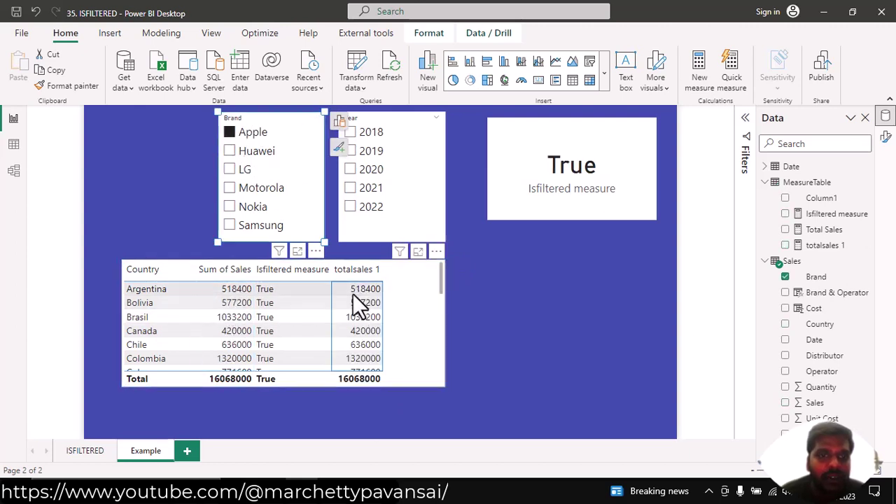
left_click(230, 152)
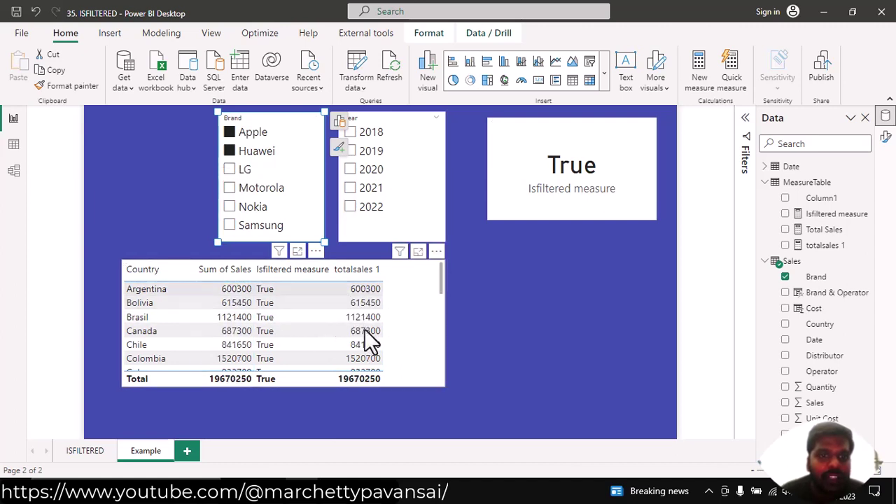
left_click(230, 169)
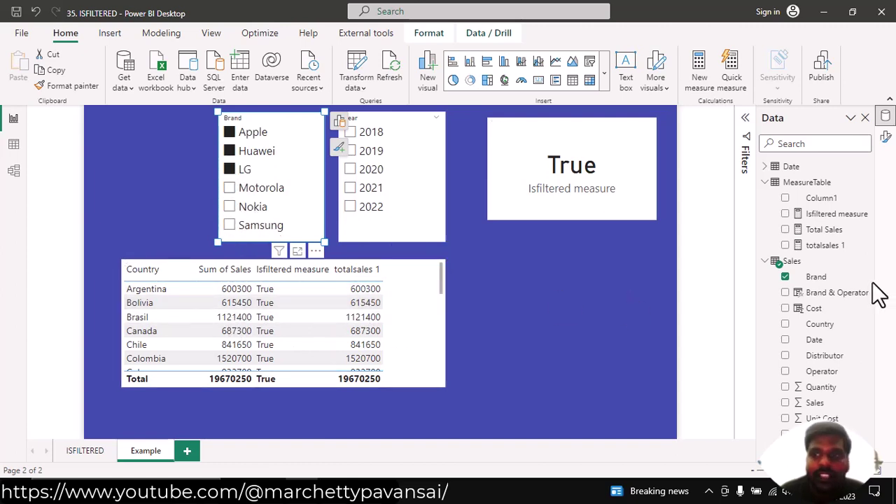
left_click(823, 246)
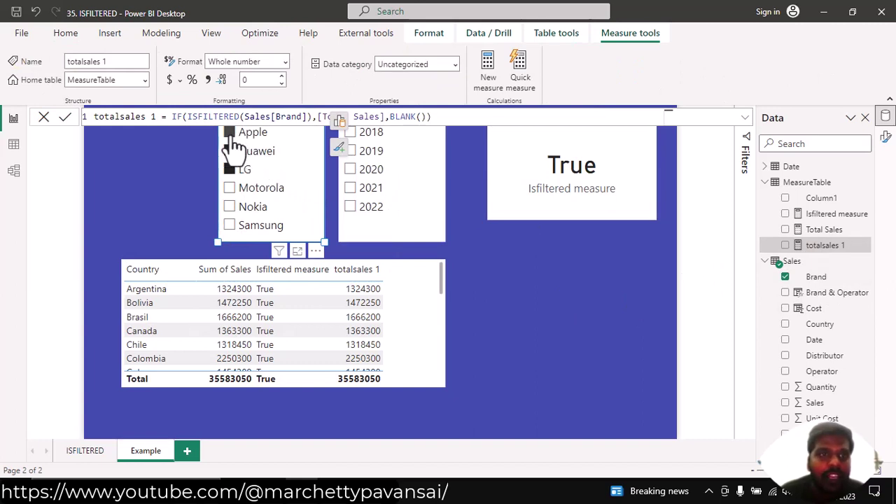
left_click(230, 169)
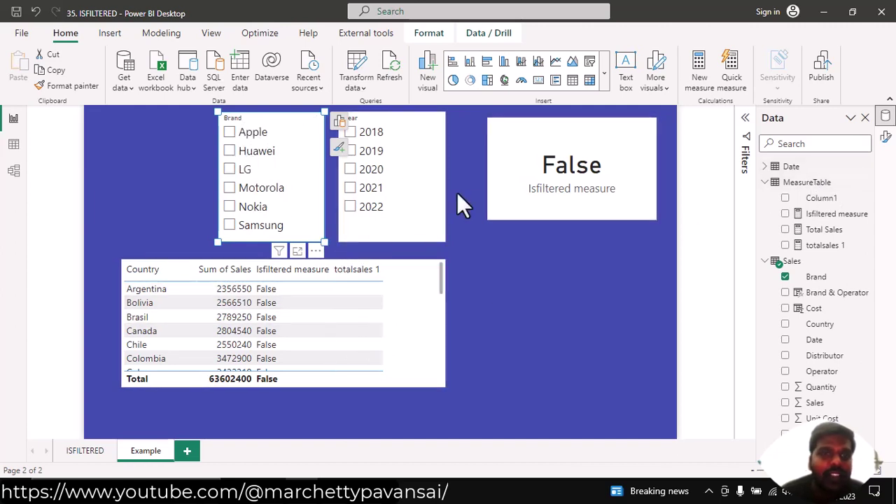
Replace BLANK() with AVERAGE(Sales[Sales]) in the totalsales 1 formula.
left_click(827, 247)
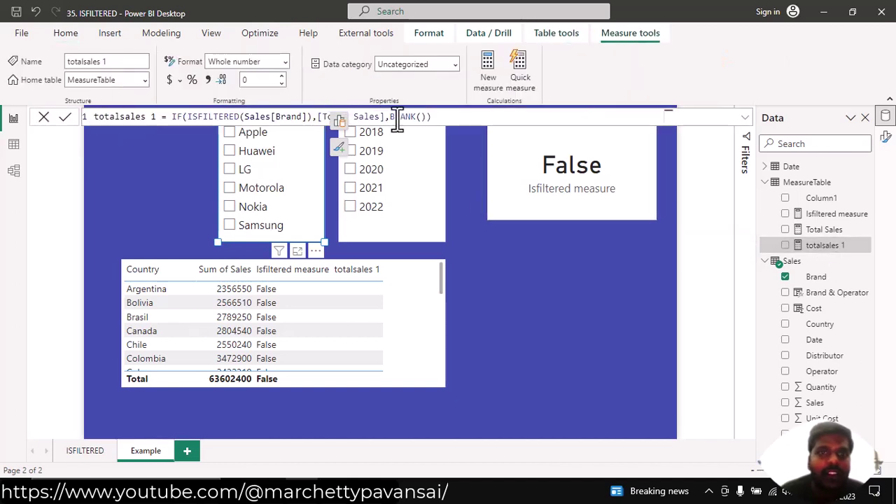
left_click_drag(390, 117, 427, 119)
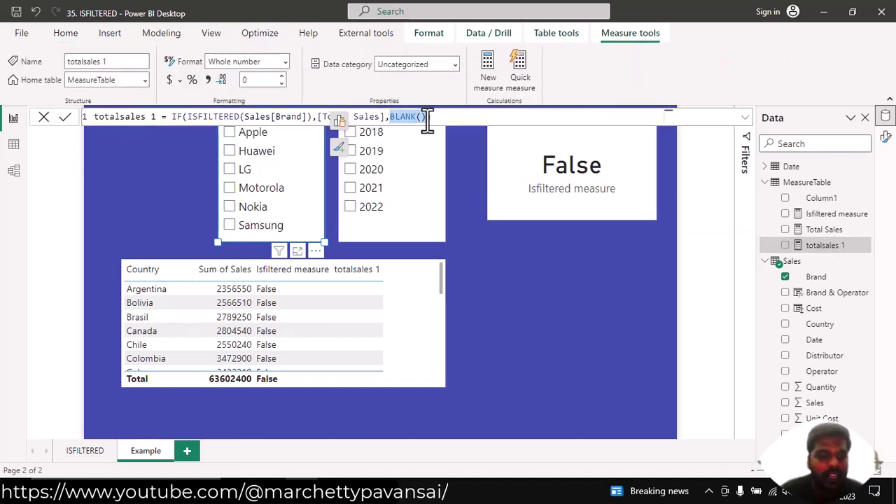
type("AVER")
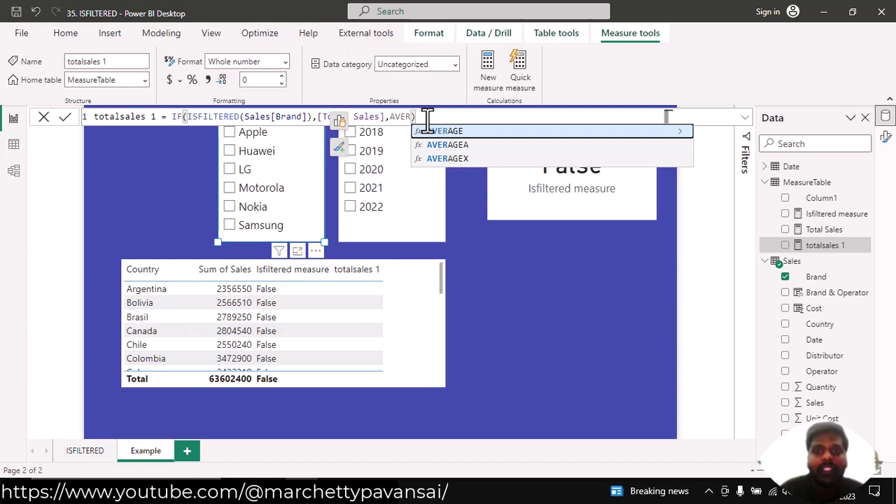
key("Tab")
type("sal")
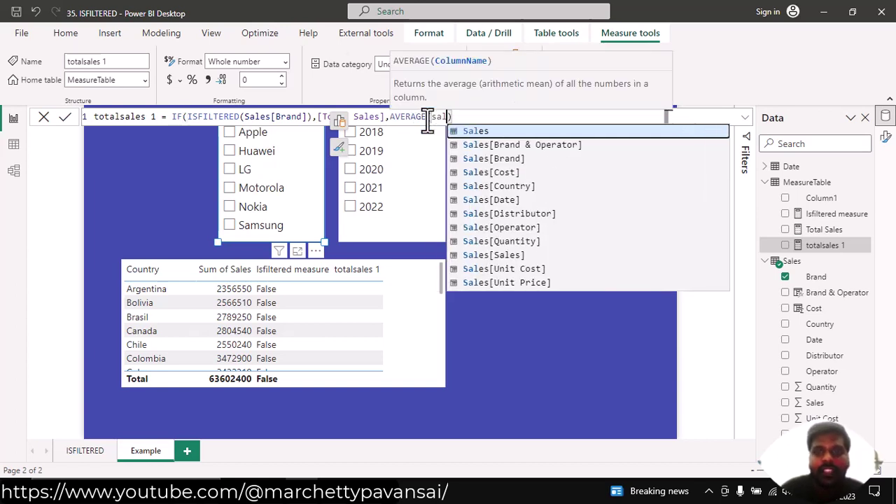
key("Up")
key("Up")
key("Up")
key("Tab")
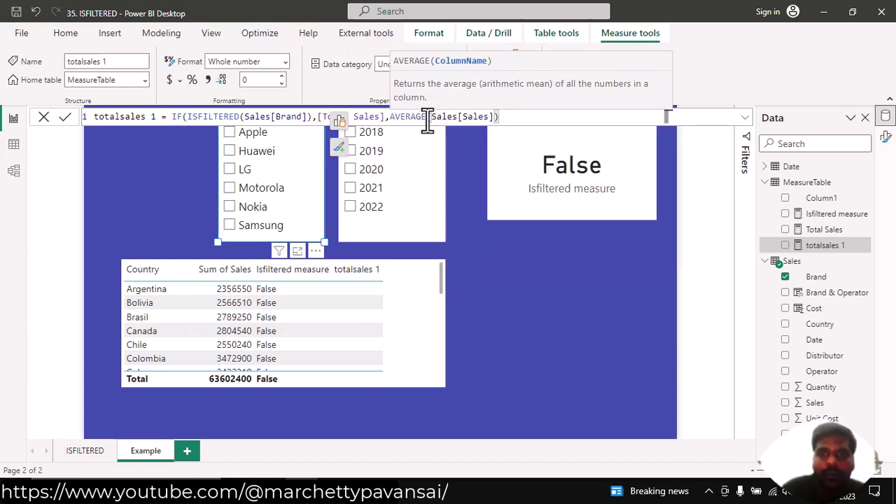
type("))")
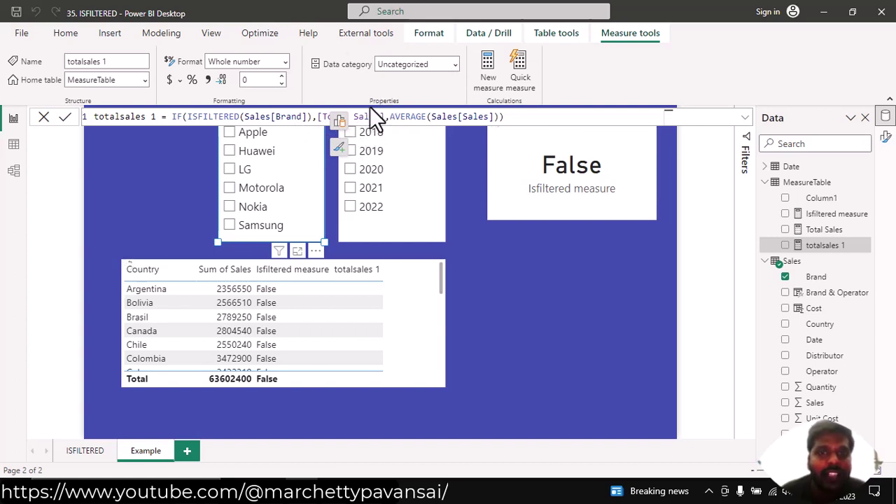
key("Return")
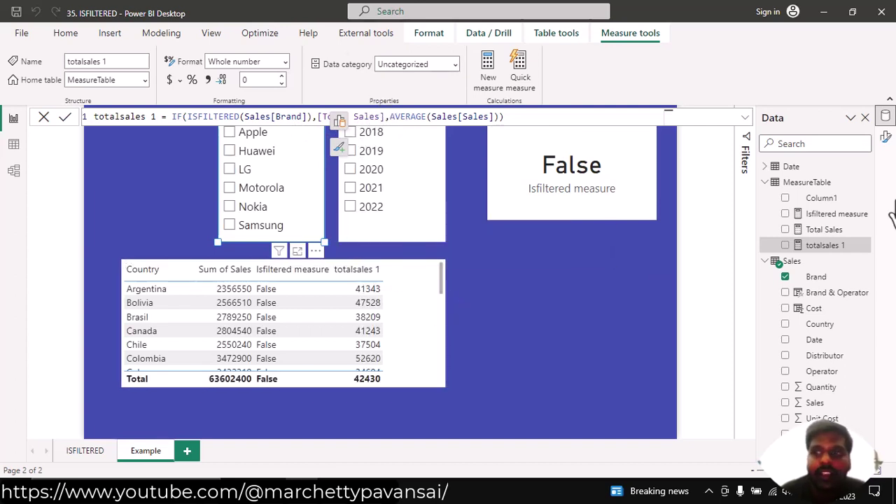
Select Apple in the Brand slicer so totalsales 1 matches Sum of Sales at 16068000.
left_click(489, 282)
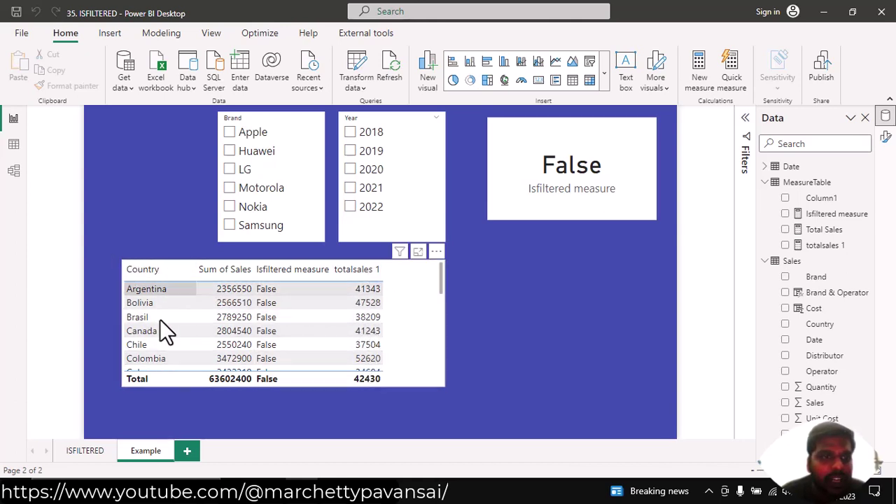
left_click(234, 142)
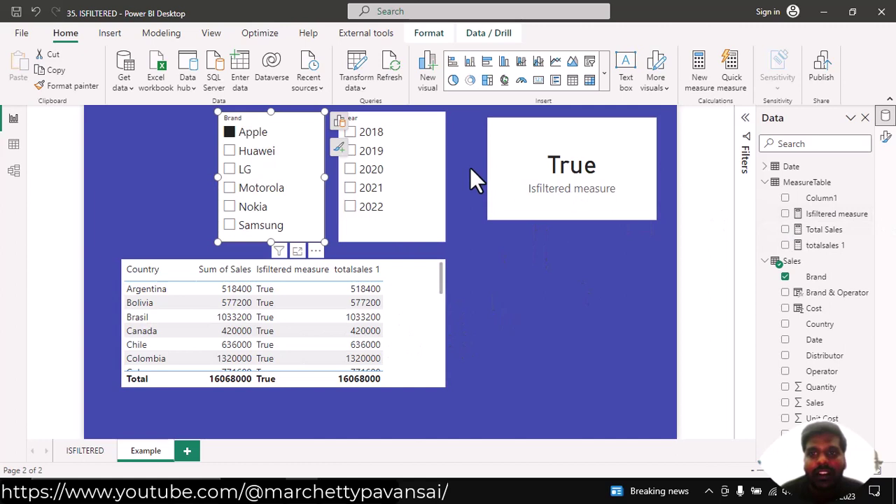
left_click(485, 280)
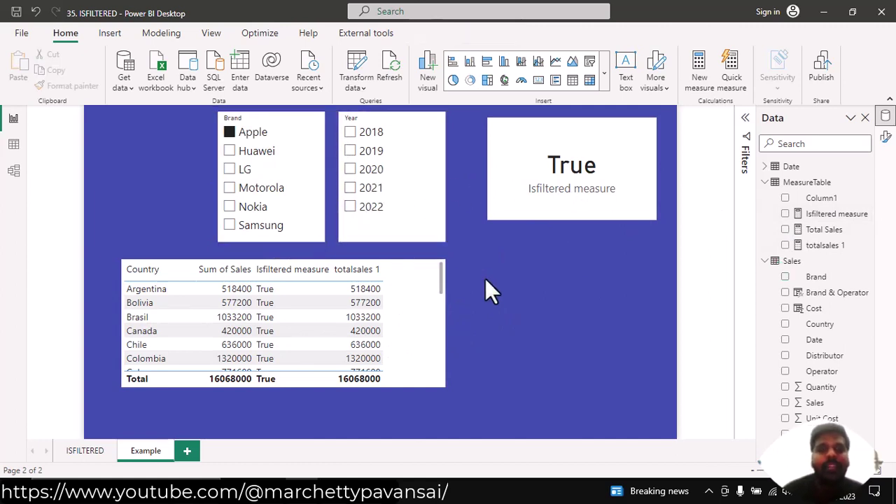